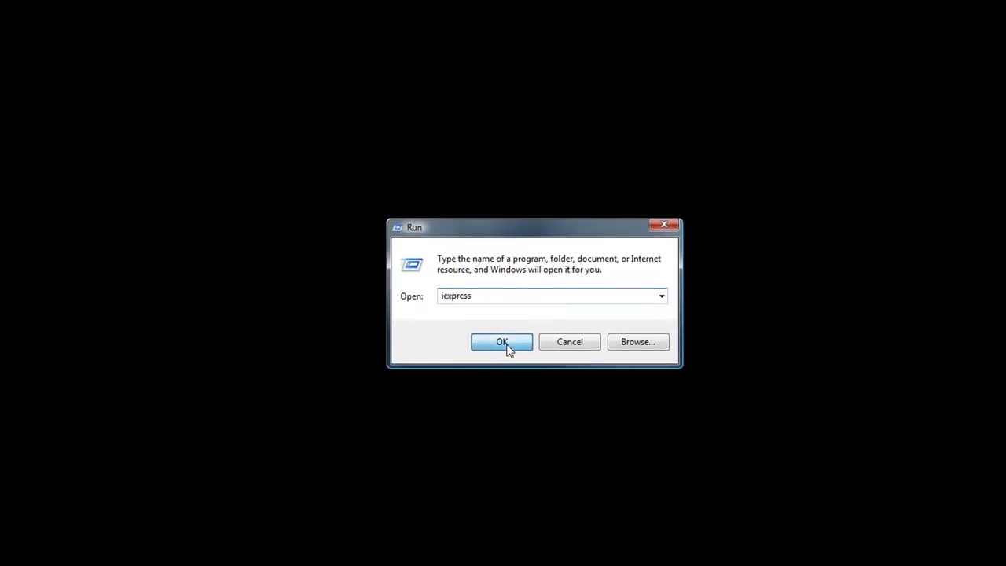
Start a new Self Extraction Directive file for a package that extracts files and runs an installation command
left_click_drag(51, 58, 538, 162)
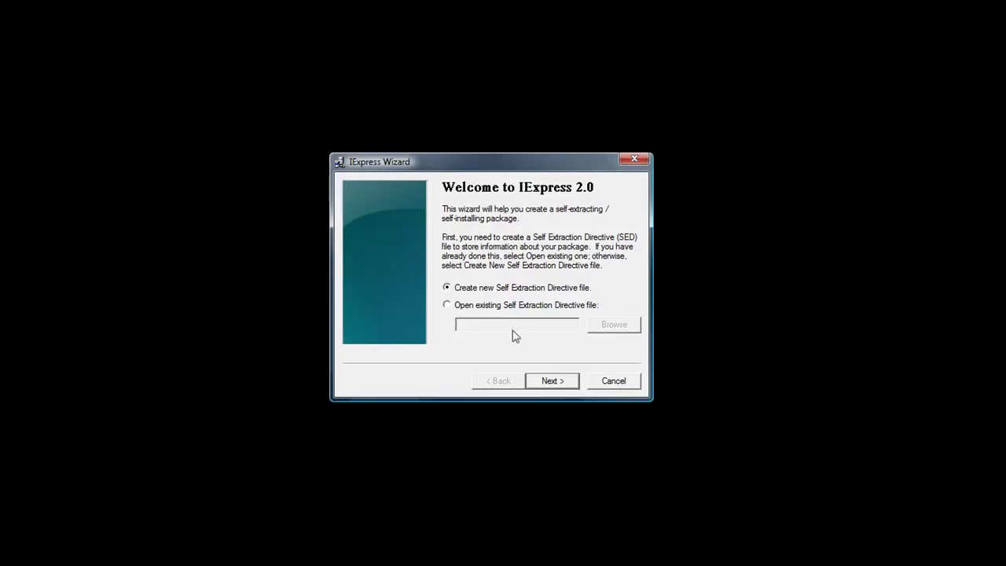
left_click(548, 382)
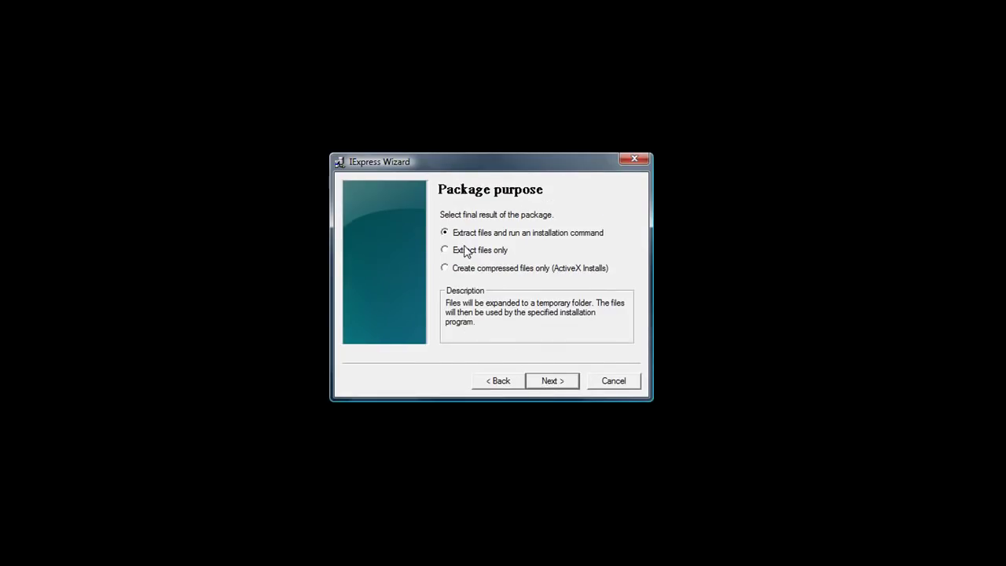
left_click(550, 383)
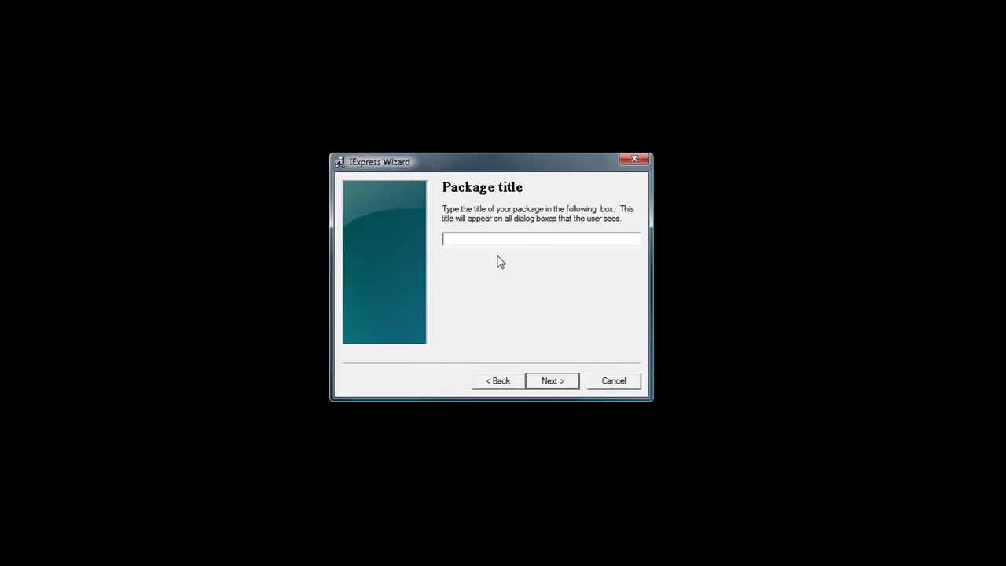
Set the package title to "SKJ Text To Speech"
type("Skj Text To Speech")
left_click_drag(457, 239, 447, 242)
type("SKJ")
left_click(559, 383)
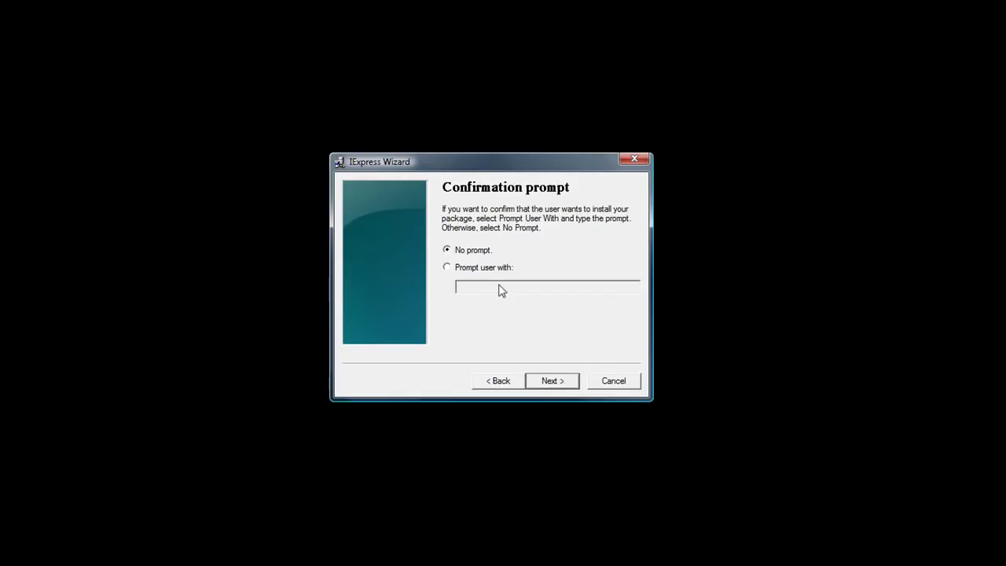
Enable a confirmation prompt that asks "Do you want to install SKJ Text To Speech?"
left_click(492, 269)
left_click(485, 287)
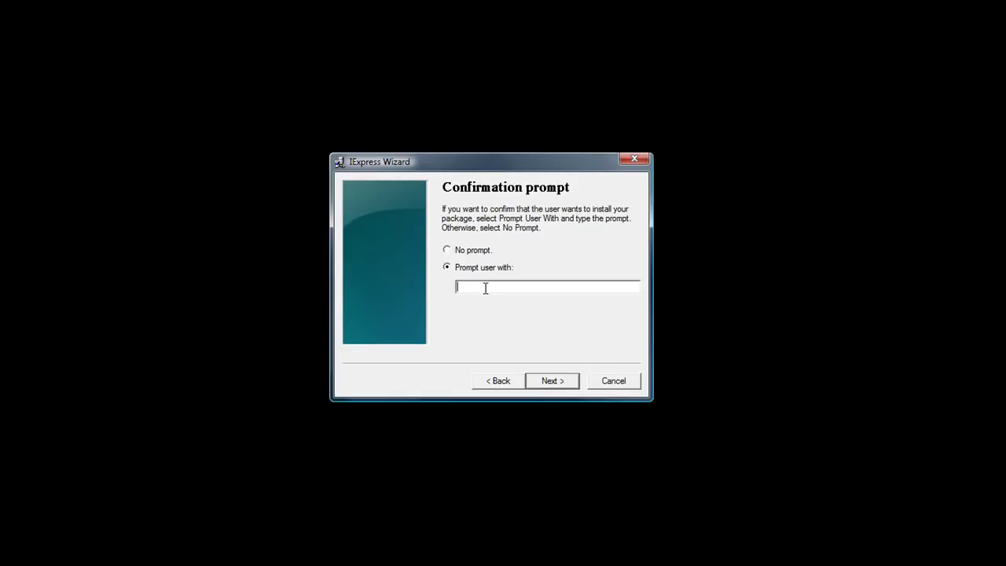
type("Do you want to install SKJ Text To Spea")
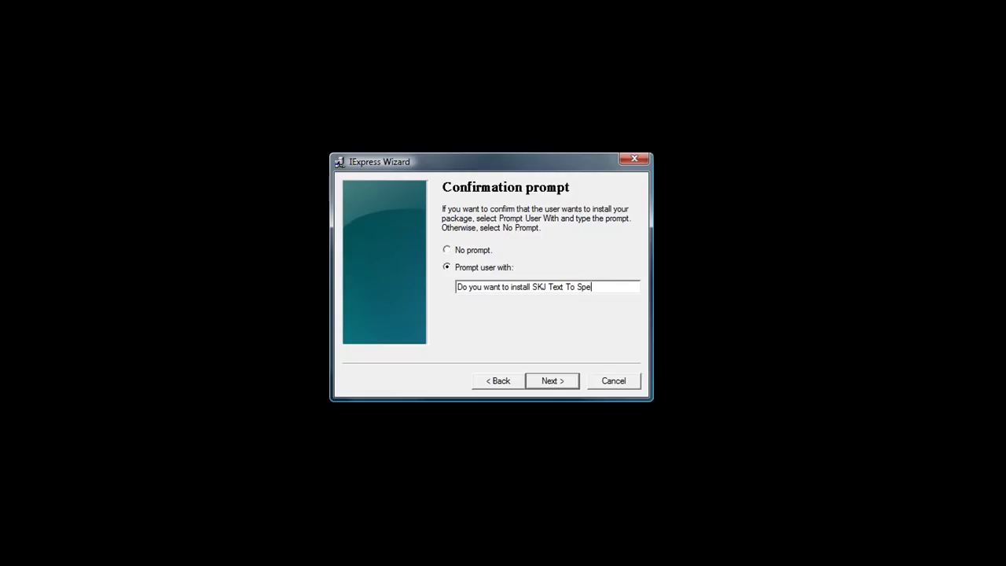
type("ech?")
left_click(550, 382)
Display a license agreement before installation, using the text file "EULA for SKJ TTS"
left_click(484, 267)
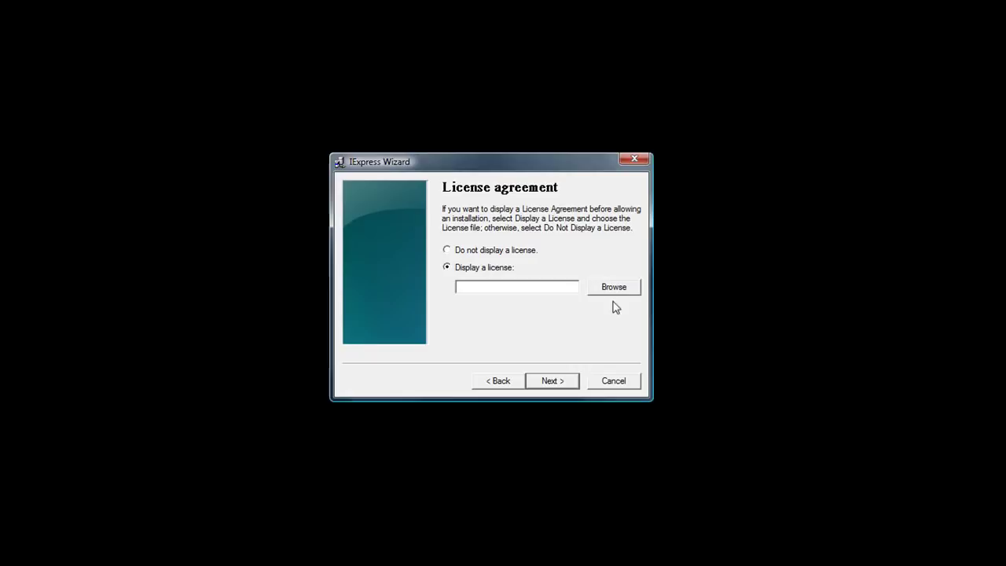
left_click(588, 287)
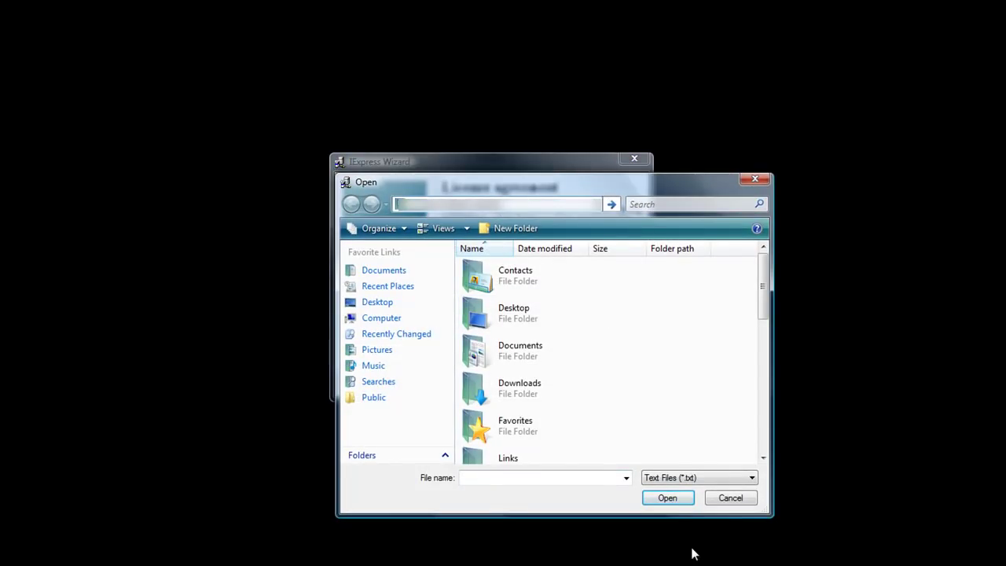
left_click(669, 495)
double_click(507, 265)
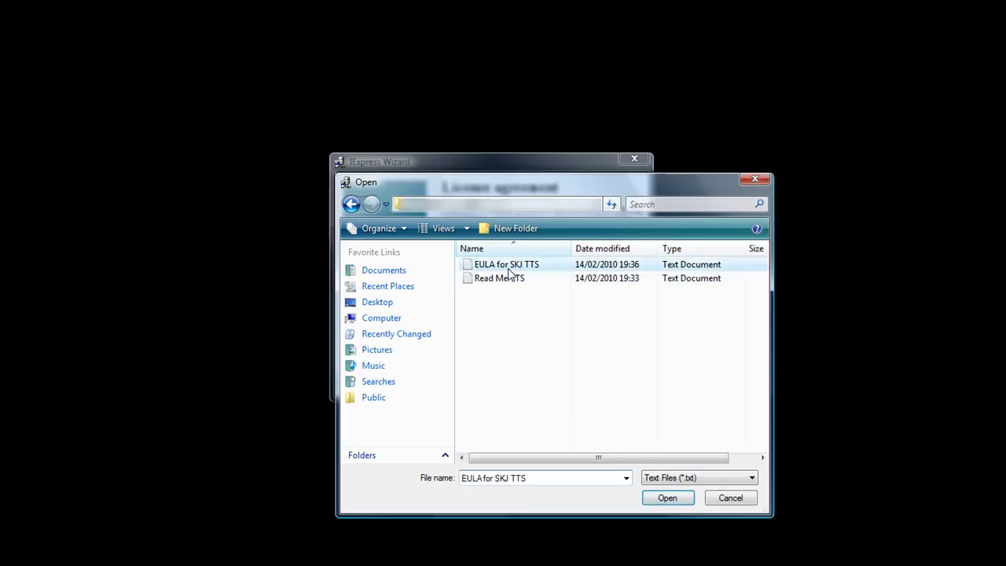
left_click(560, 381)
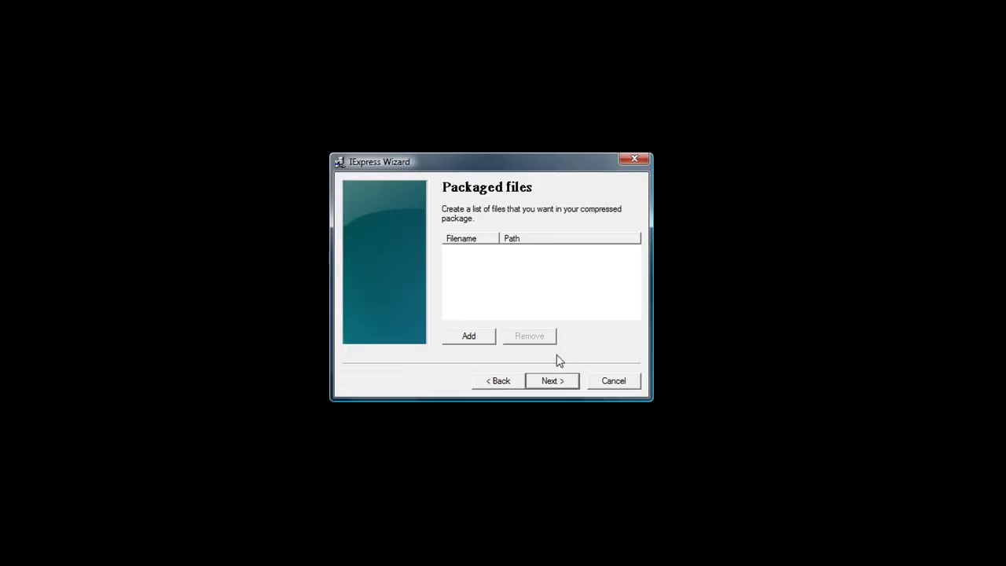
Add the files Done!, Read Me TTS and SKJ Text To Speech to the list of packaged files
left_click(465, 336)
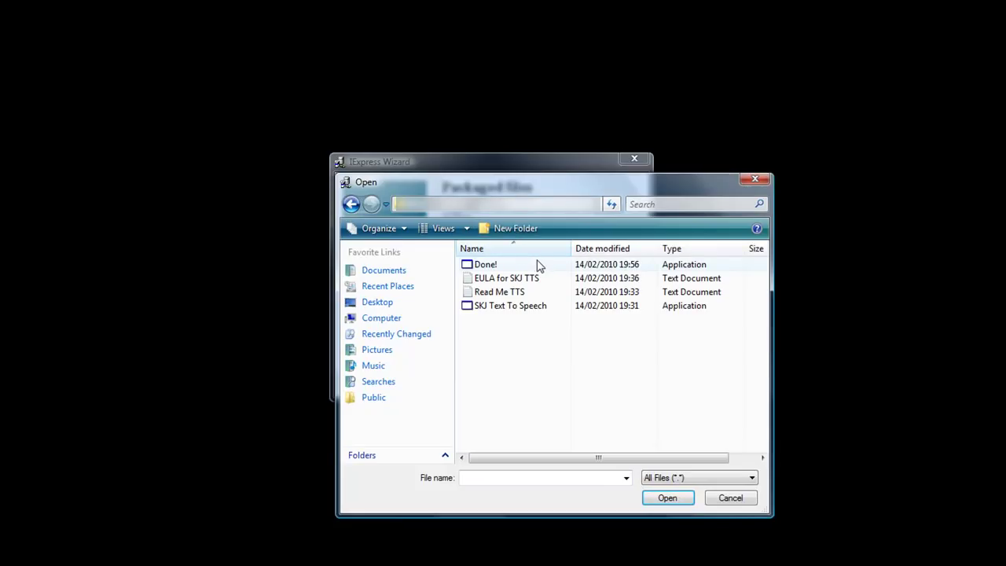
left_click(514, 306)
left_click(506, 292, "ctrl")
left_click(499, 264, "ctrl")
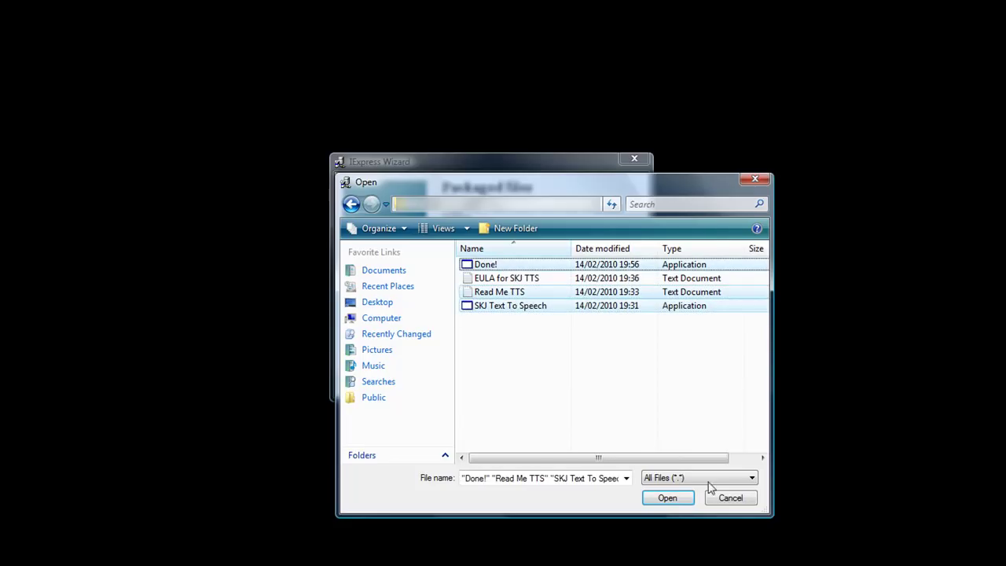
left_click(667, 498)
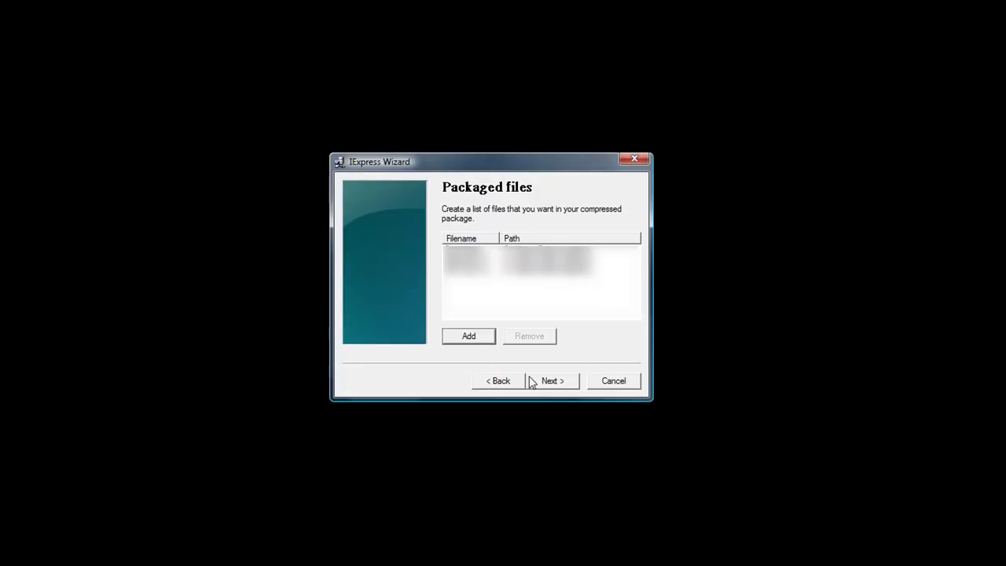
left_click(531, 380)
Set Done!.exe as both the install program and the post install command
left_click(626, 252)
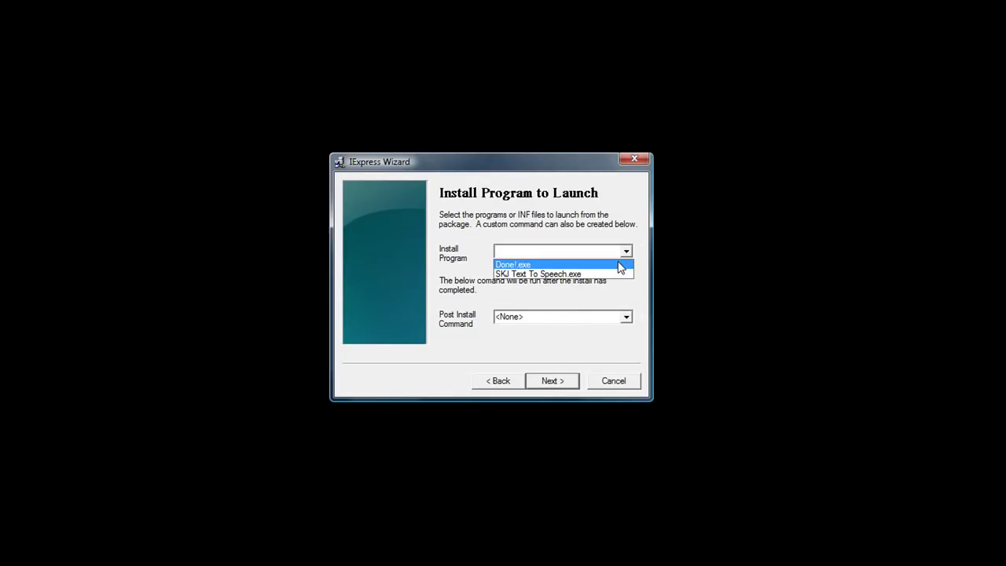
left_click(619, 264)
left_click(626, 252)
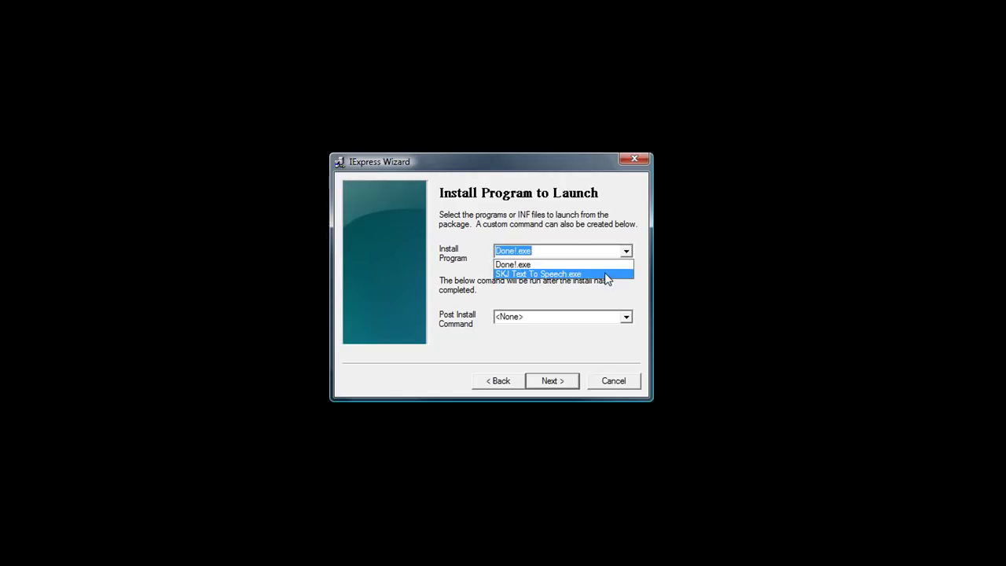
left_click(609, 274)
left_click(625, 253)
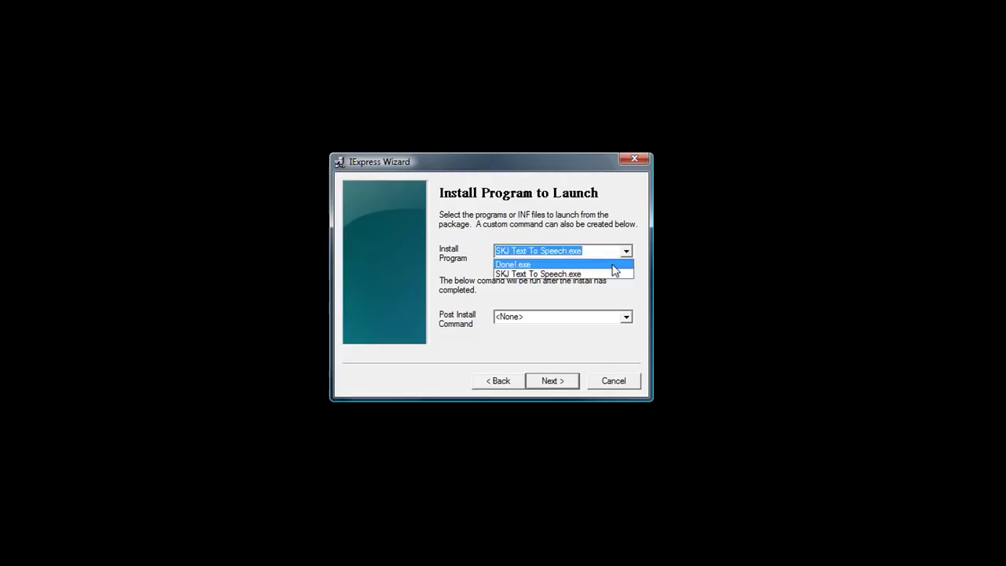
left_click(613, 265)
left_click(627, 317)
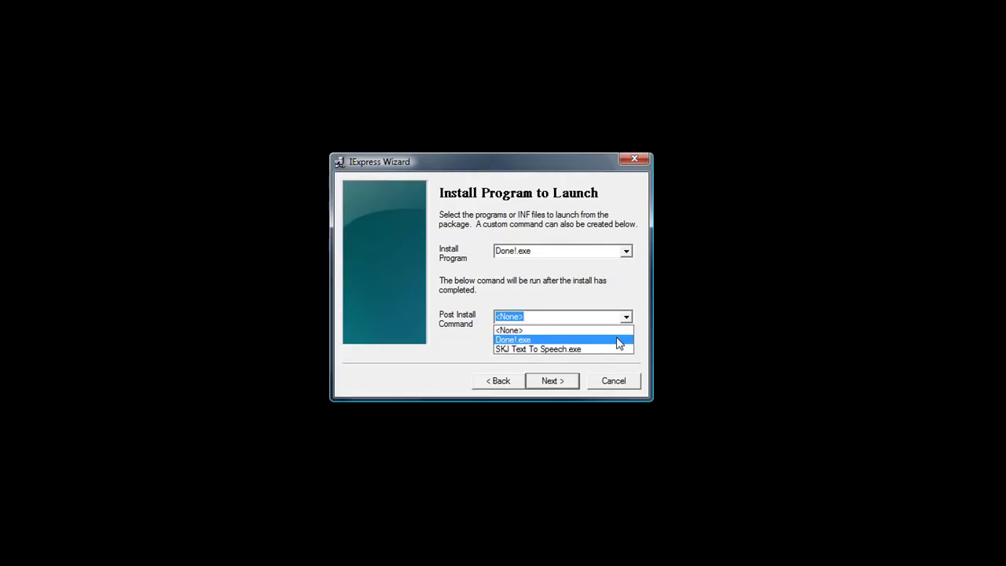
left_click(605, 339)
left_click(546, 384)
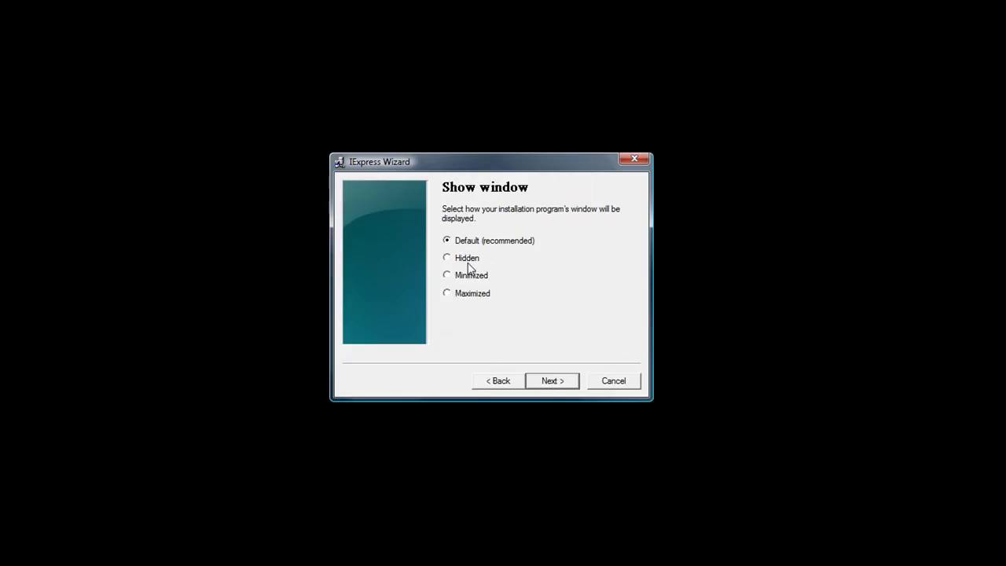
Keep the default window display and set the finished message to "SKJ Text To Speech has sucsessfuly installed!"
left_click(549, 382)
left_click(501, 284)
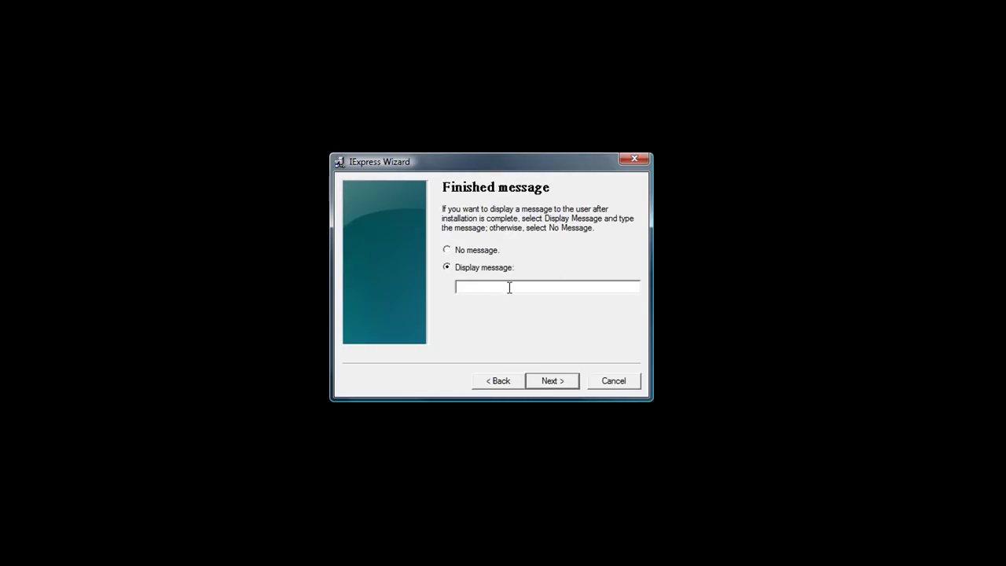
type("S")
type(" ha")
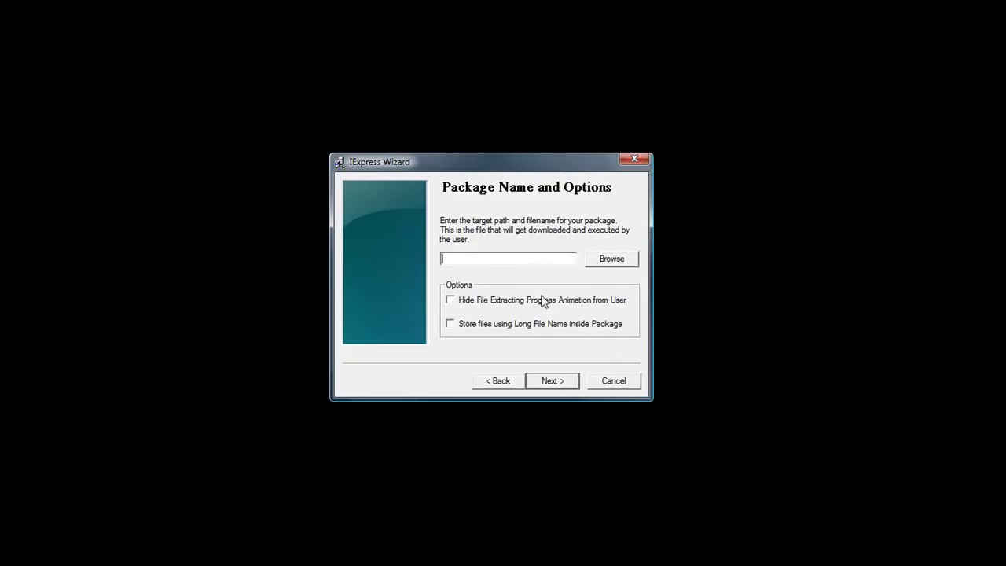
Hide the file extracting progress animation from the user and name the target package file "SKJ-TTS Setup"
left_click(546, 300)
left_click(623, 257)
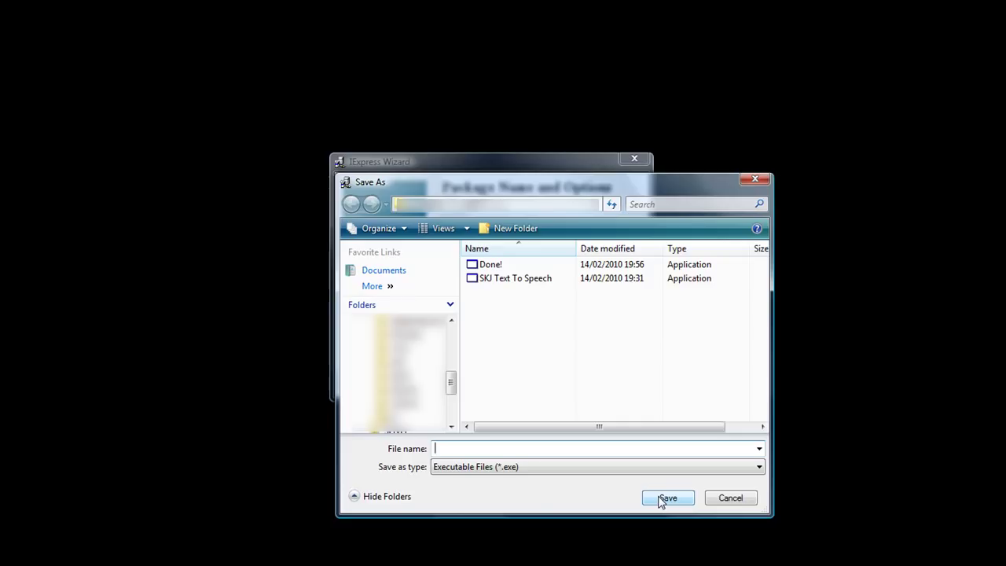
type("SKJ-TTS Setup")
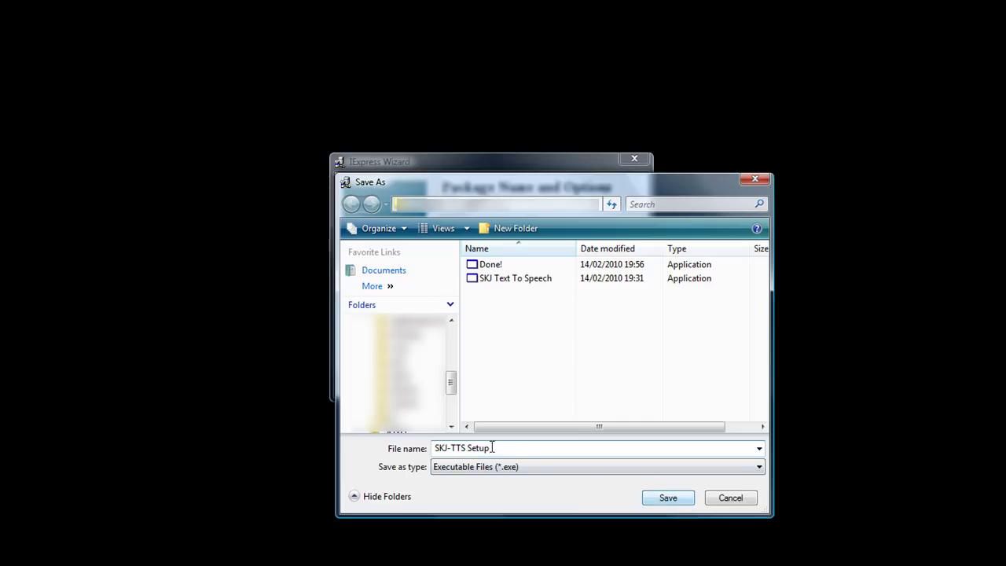
left_click(654, 501)
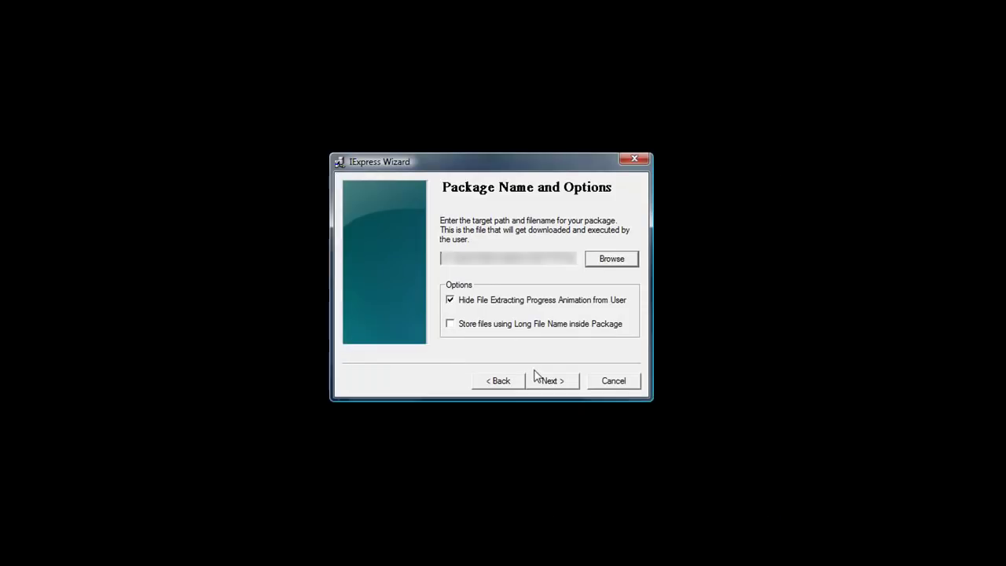
left_click(542, 380)
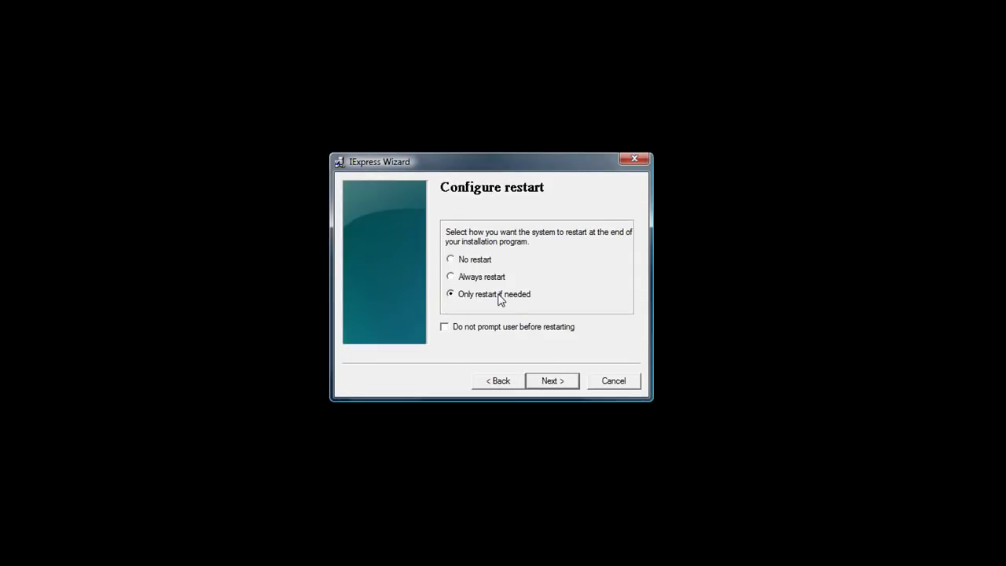
Create the package with restart only if needed and the Self Extraction Directive file saved
left_click(557, 382)
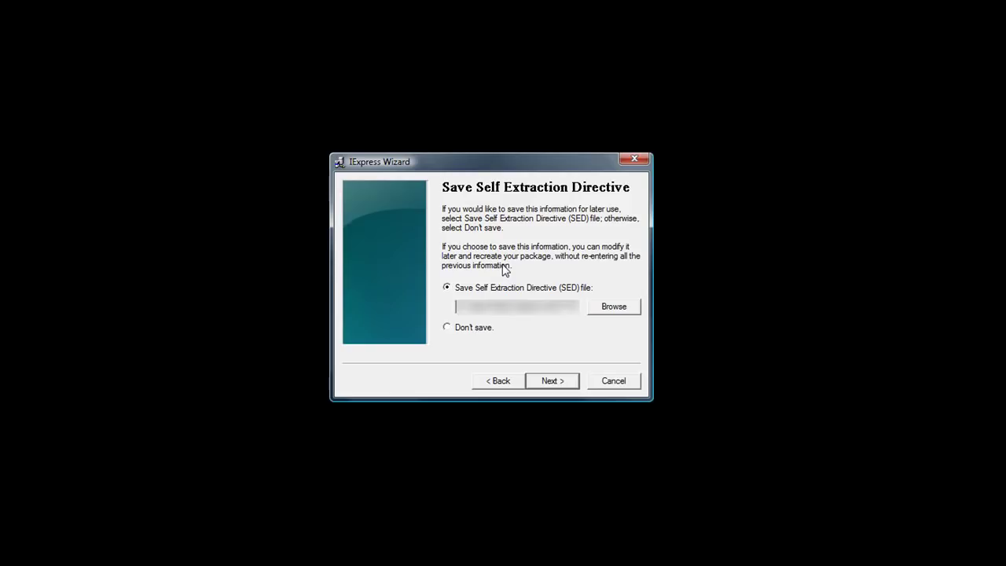
left_click(539, 381)
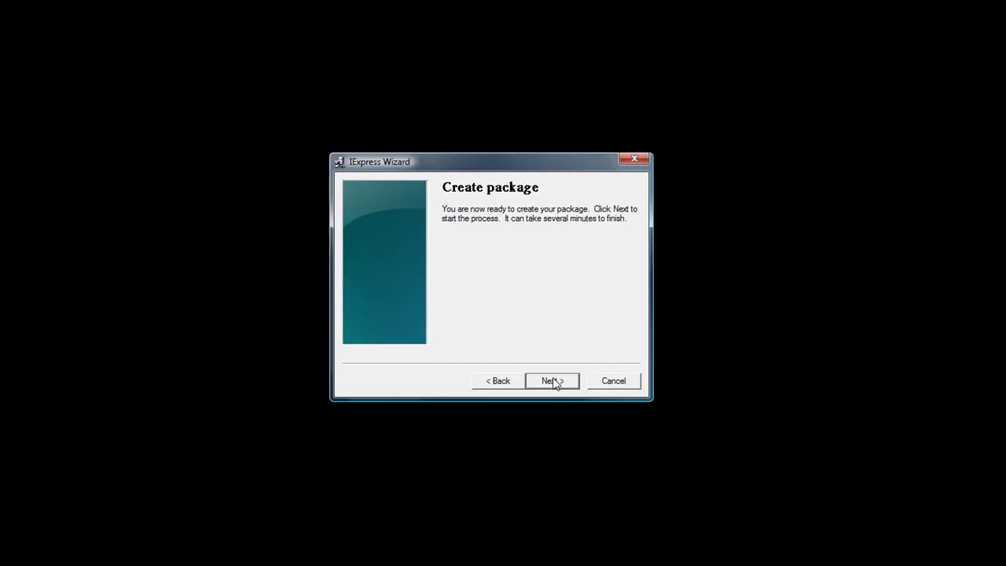
left_click(553, 381)
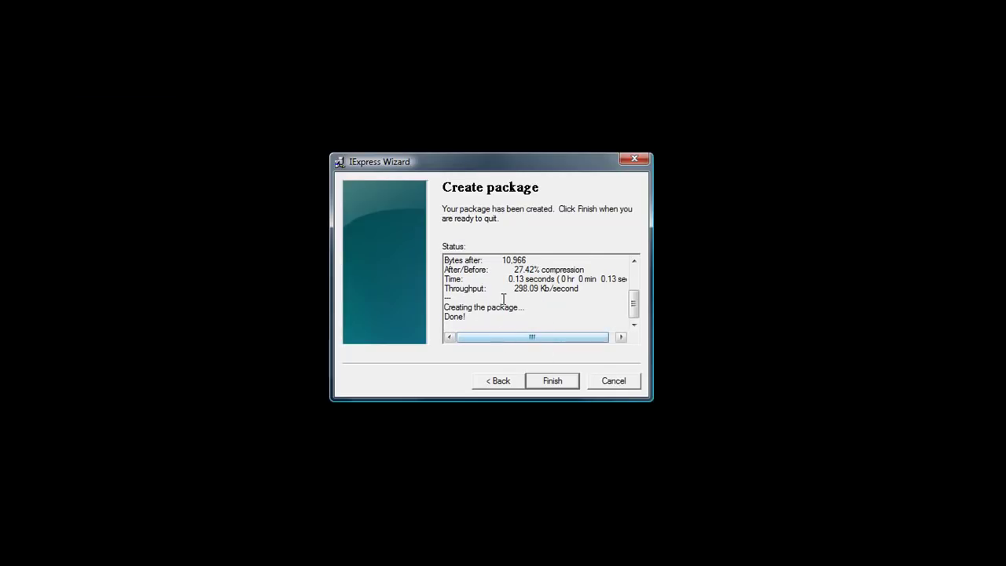
mouse_move(636, 312)
left_mouse_down()
mouse_move(635, 267)
mouse_move(633, 308)
left_mouse_up()
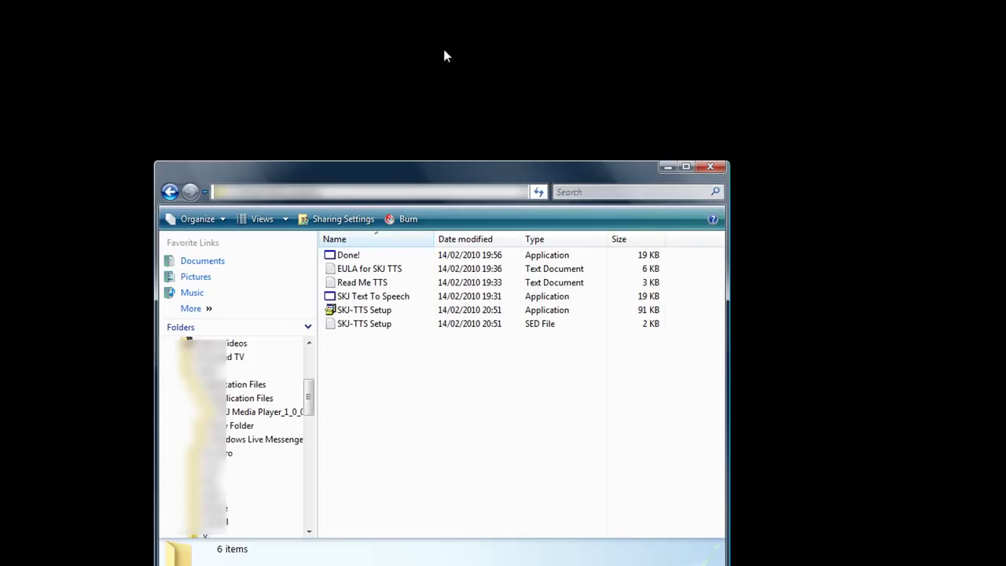
Run the SKJ-TTS Setup application through to the end, agreeing to the installation and accepting its license agreement
double_click(373, 311)
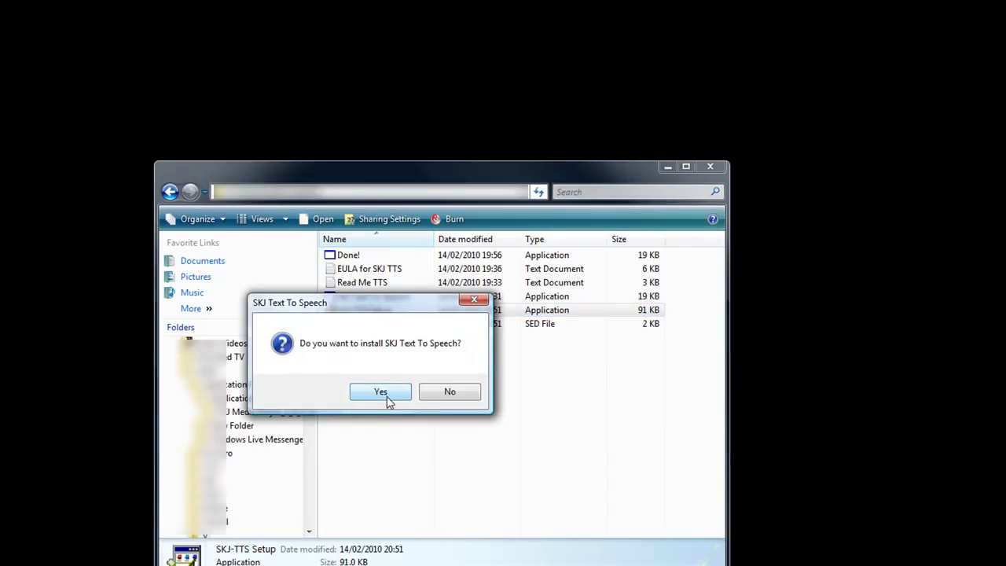
left_click(385, 396)
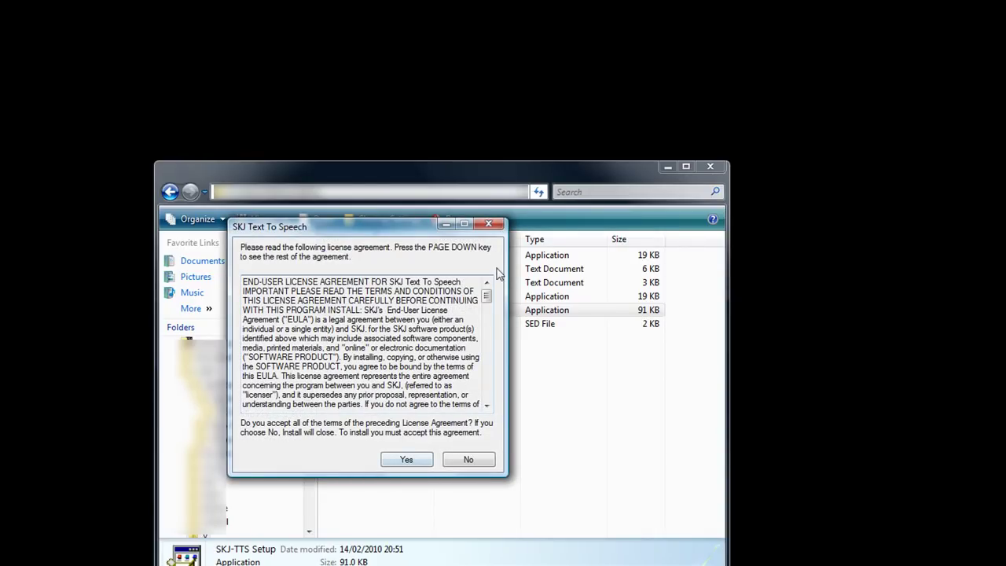
left_click_drag(487, 294, 493, 397)
scroll(462, 389, "up", 15)
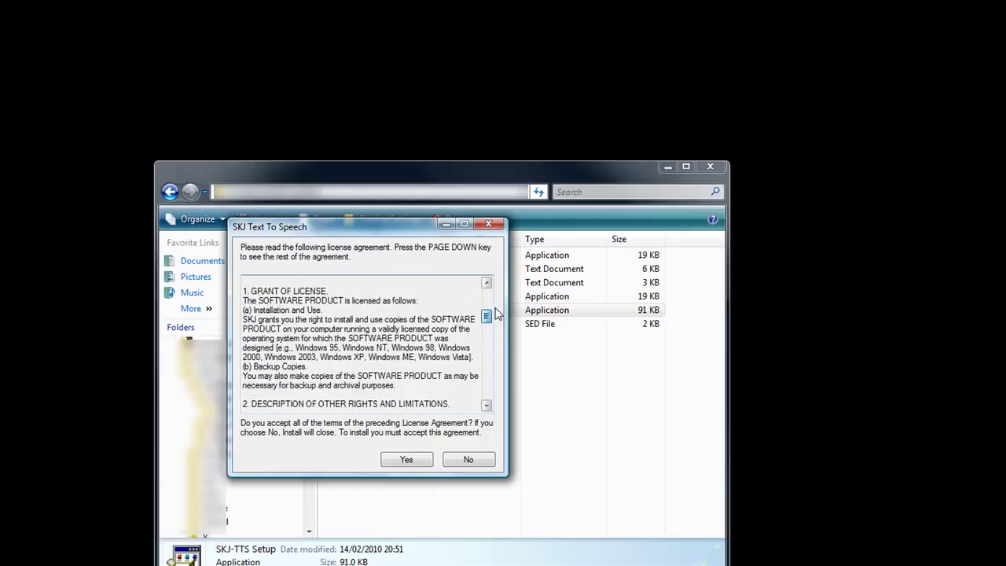
left_click(408, 459)
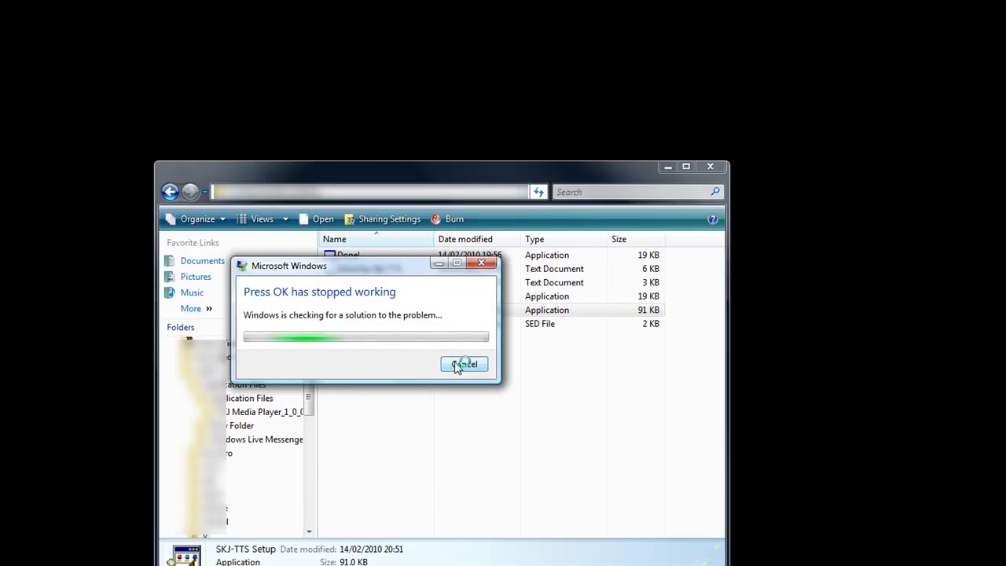
left_click(462, 364)
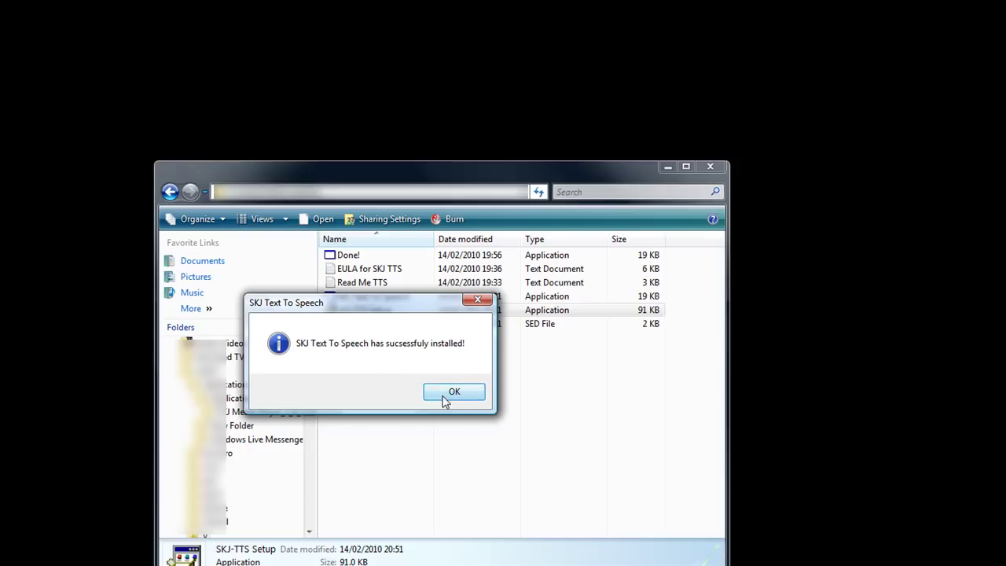
left_click(444, 399)
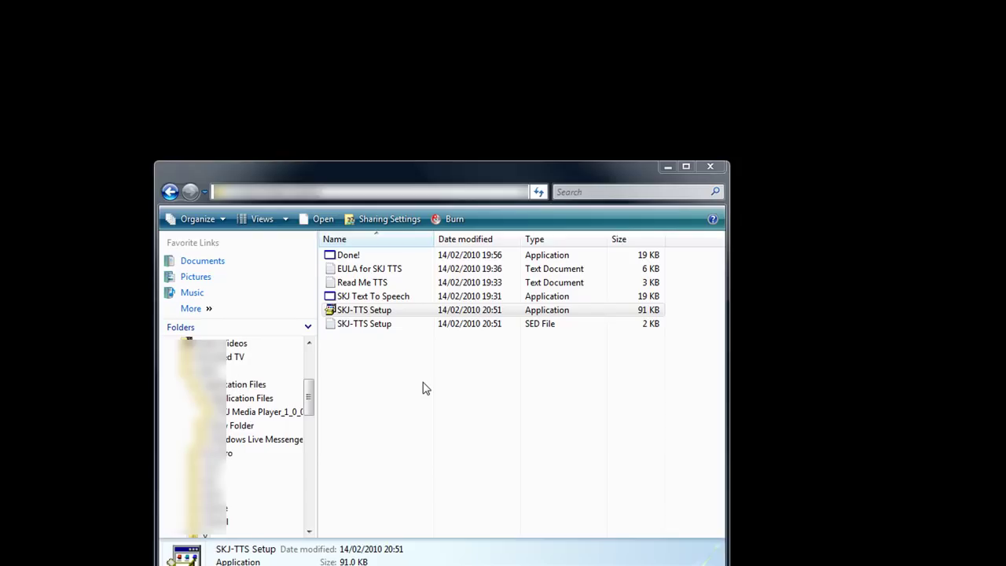